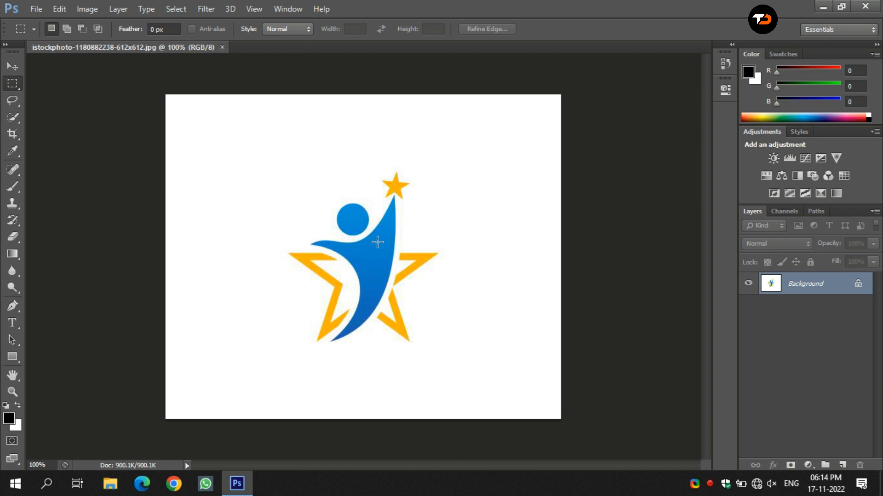
Resize the logo image to 3000 pixels wide at a resolution of 300 pixels/inch, with proportions constrained.
key("ctrl+plus")
key("ctrl+plus")
key("ctrl+plus")
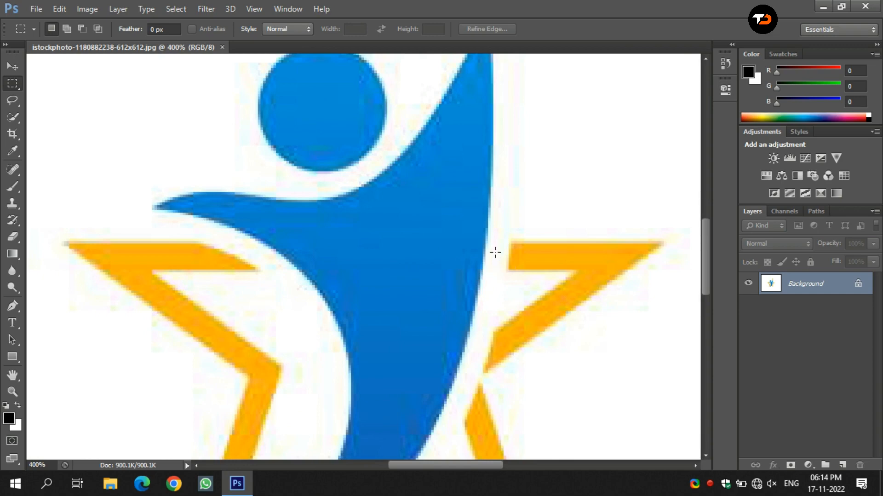
key("ctrl+0")
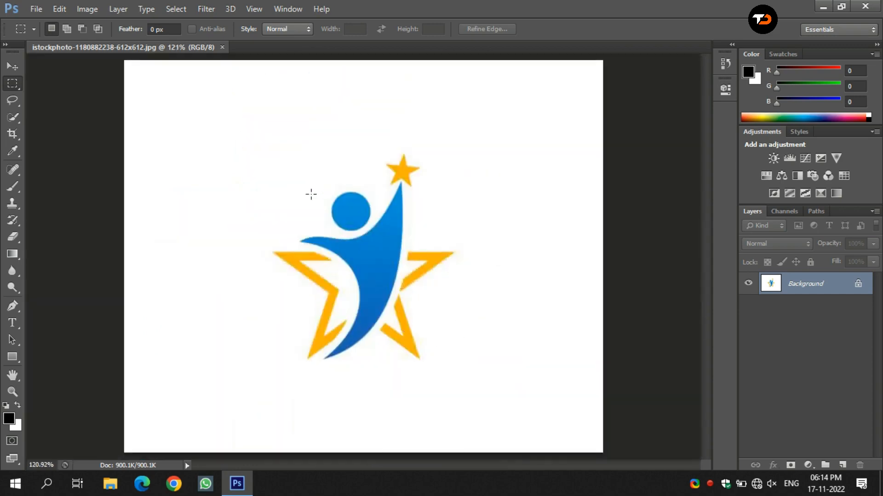
left_click(94, 9)
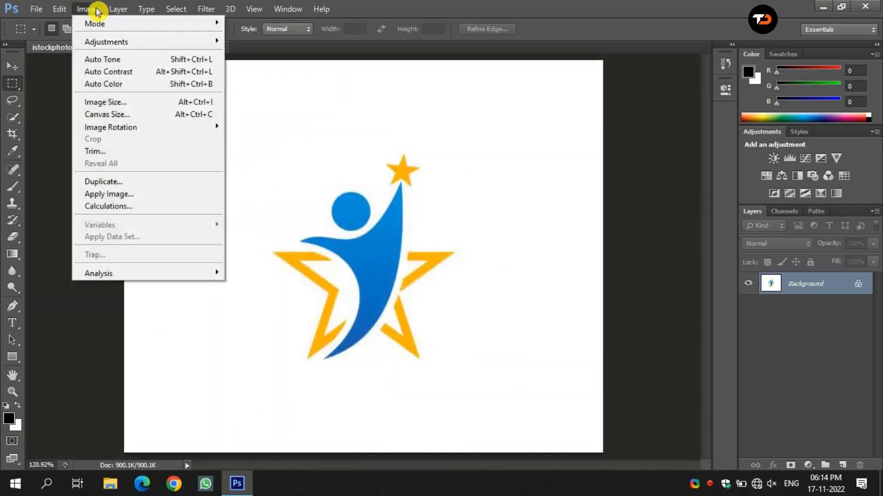
left_click(100, 102)
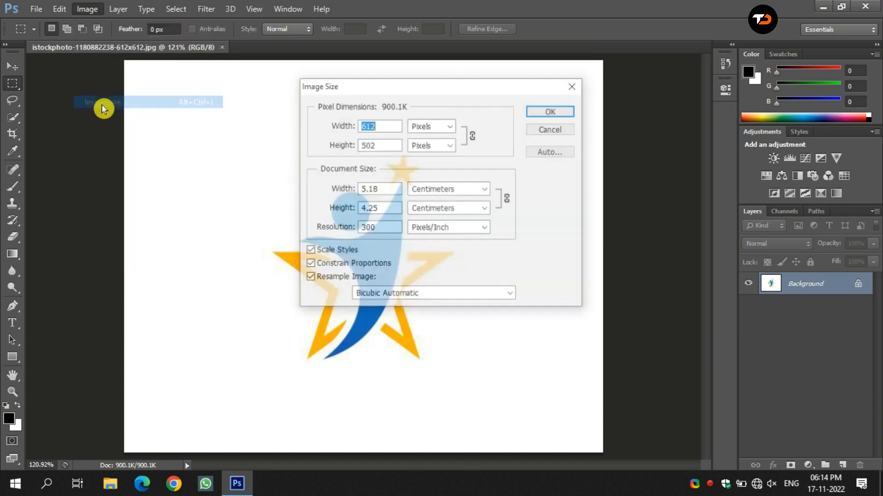
double_click(386, 229)
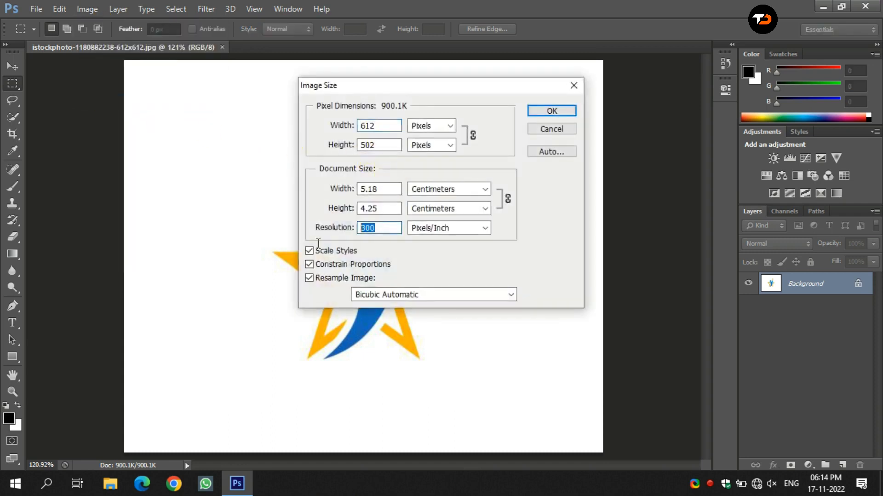
type("300")
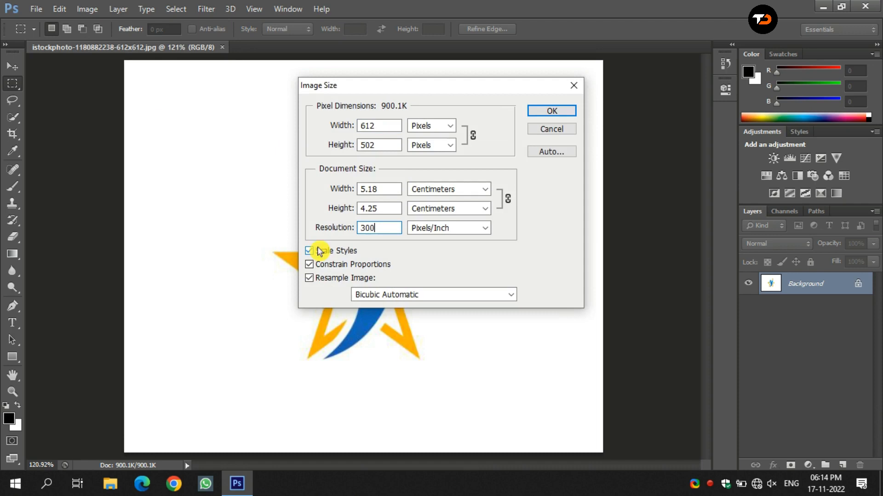
double_click(379, 125)
type("3")
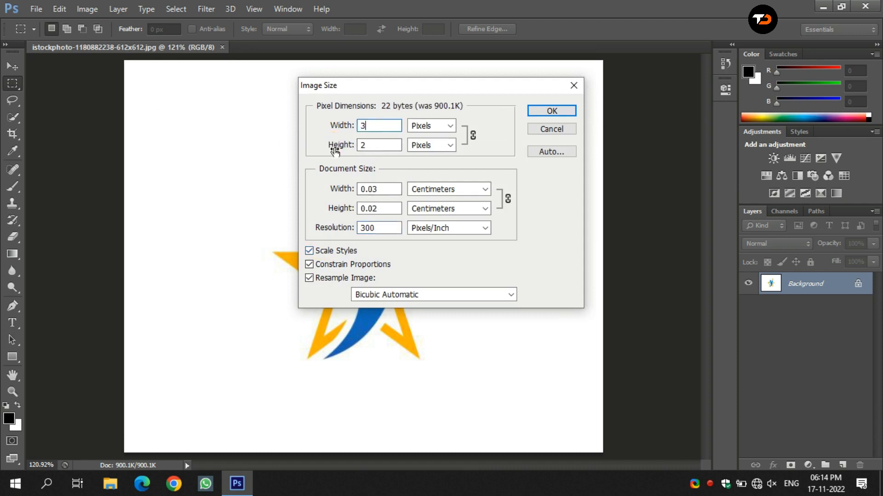
type("000")
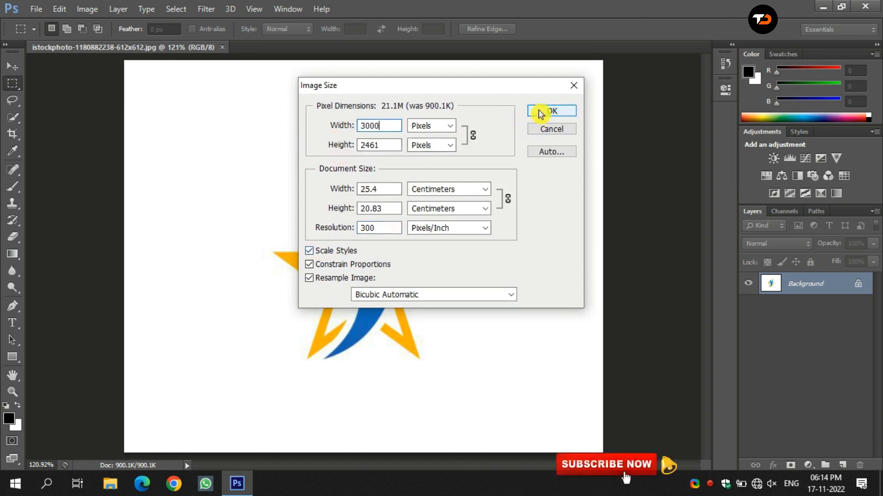
left_click(541, 112)
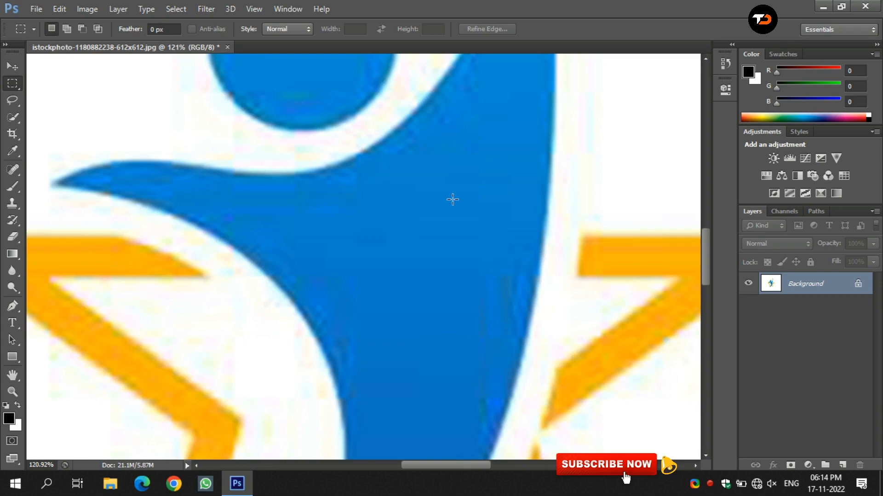
Sample the large star's yellow (#f8b603) as the foreground color and save it as a swatch named Yellow.
key("ctrl+minus")
key("ctrl+minus")
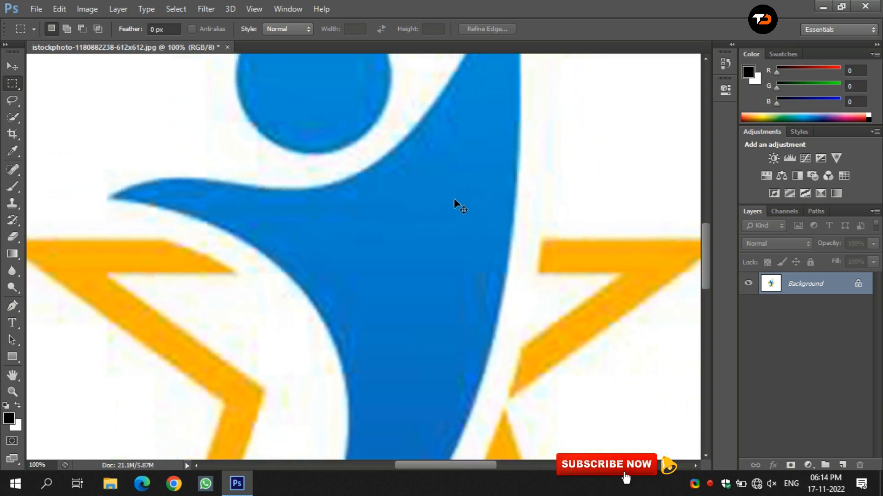
key("ctrl+0")
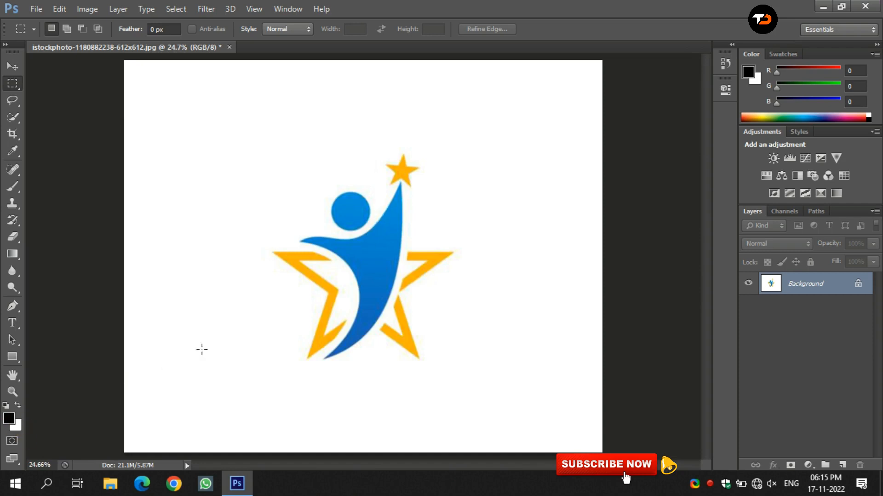
left_click(10, 422)
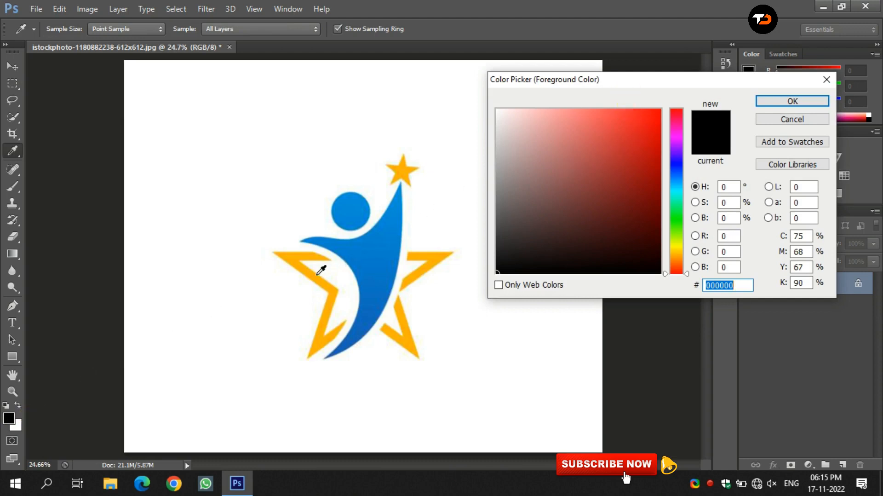
left_click(295, 256)
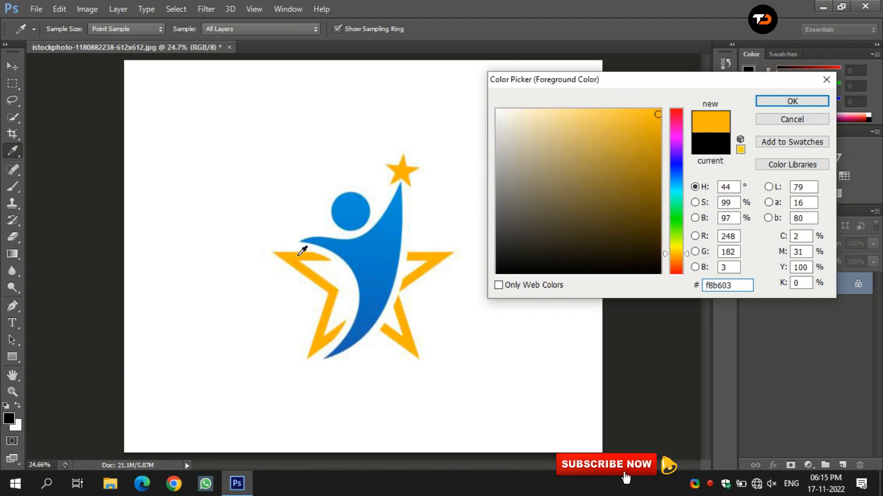
left_click(793, 146)
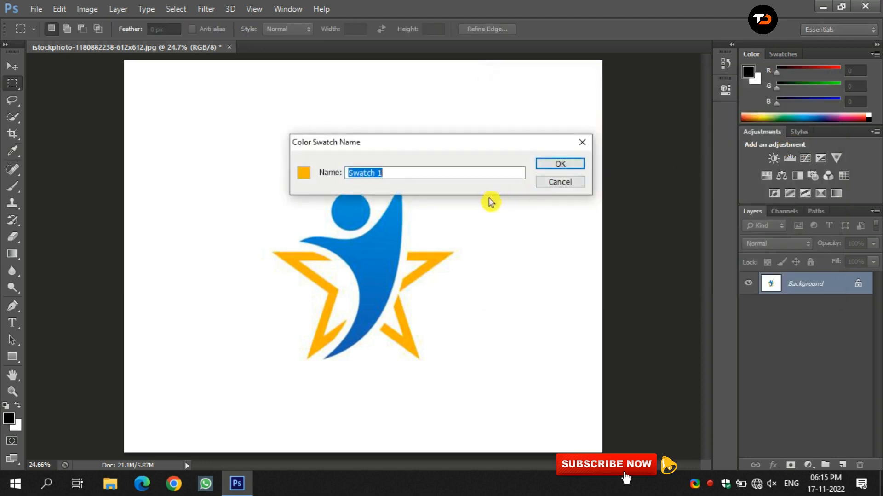
type("Yellow")
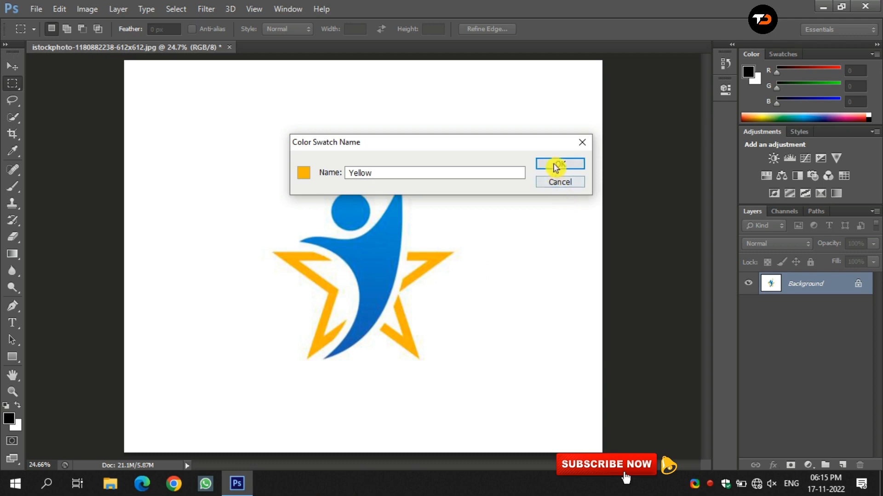
left_click(560, 164)
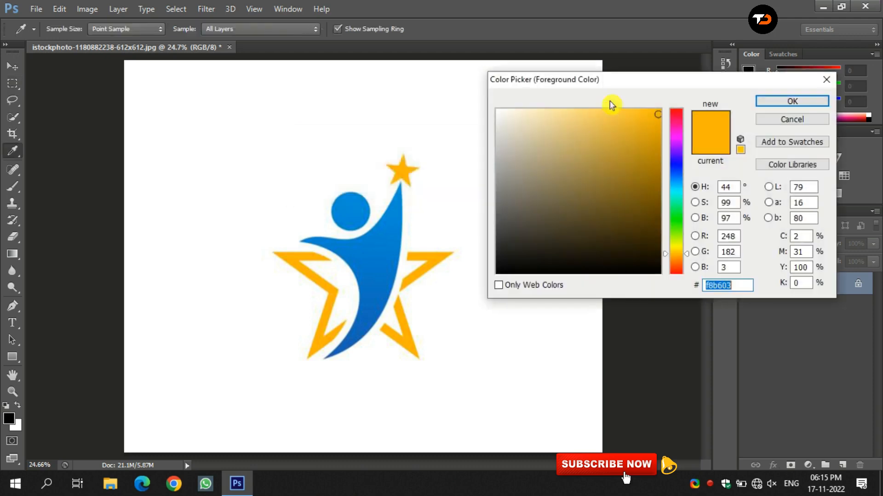
Sample the figure's blue (#0882cd), save it as a swatch named Blue, and accept it as the foreground color.
left_click_drag(609, 78, 591, 59)
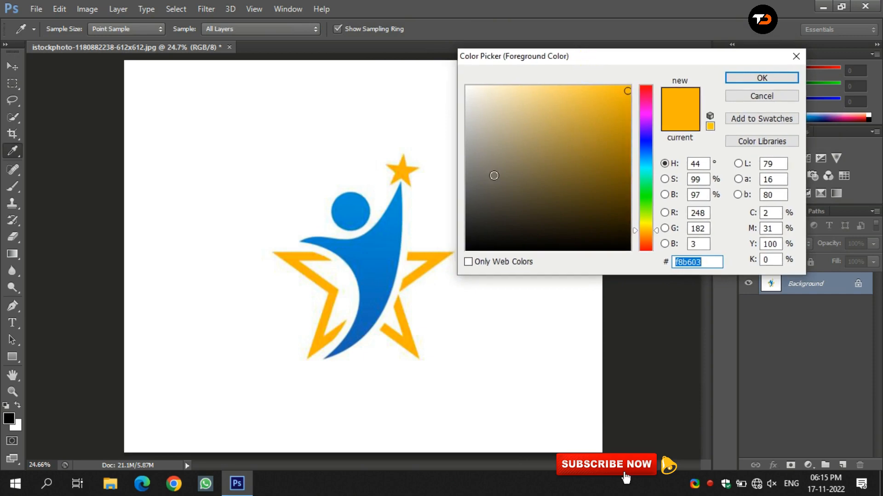
left_click(379, 244)
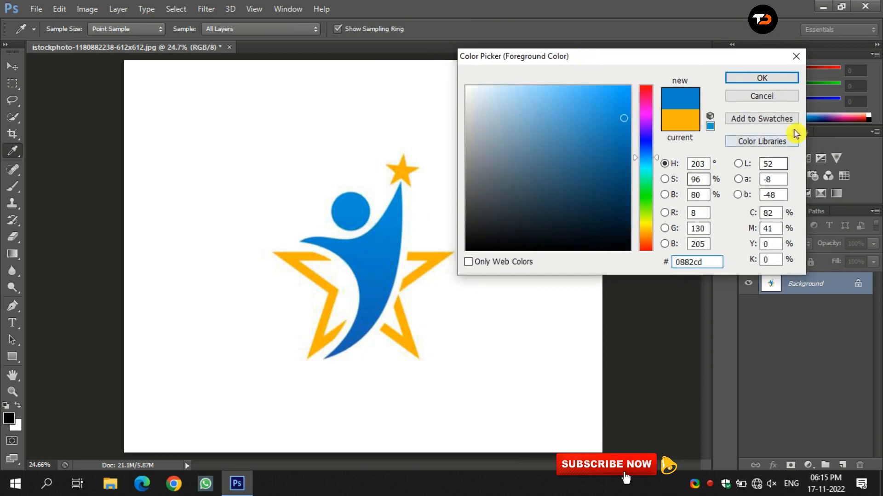
left_click(775, 119)
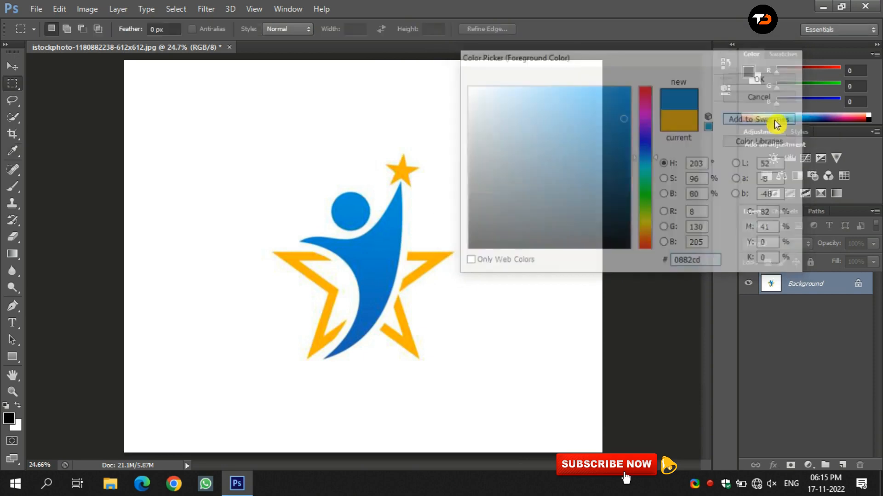
type("Blue")
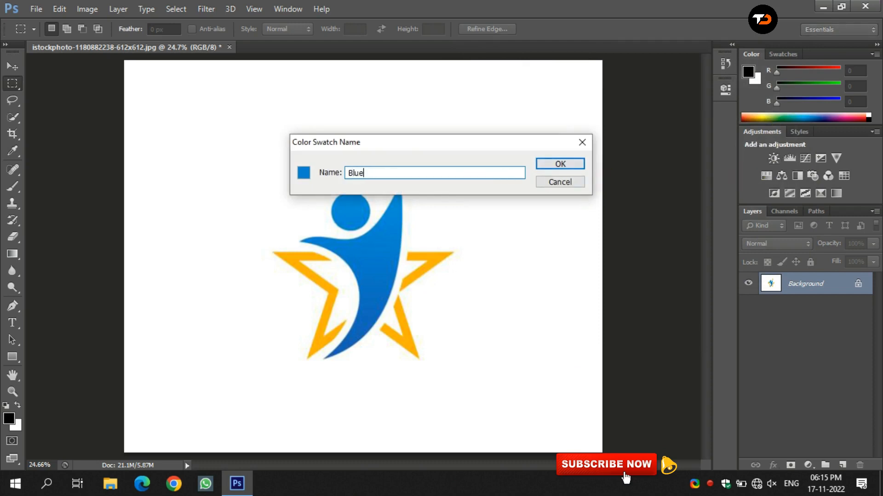
left_click(565, 165)
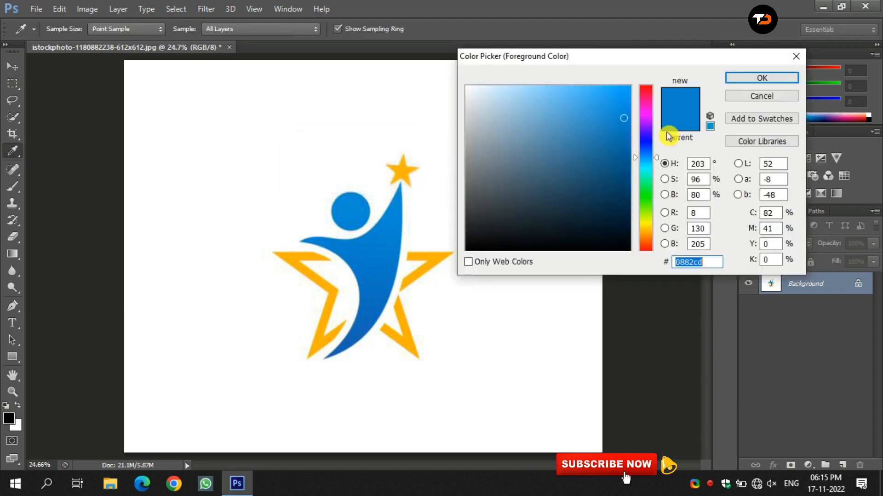
left_click(757, 79)
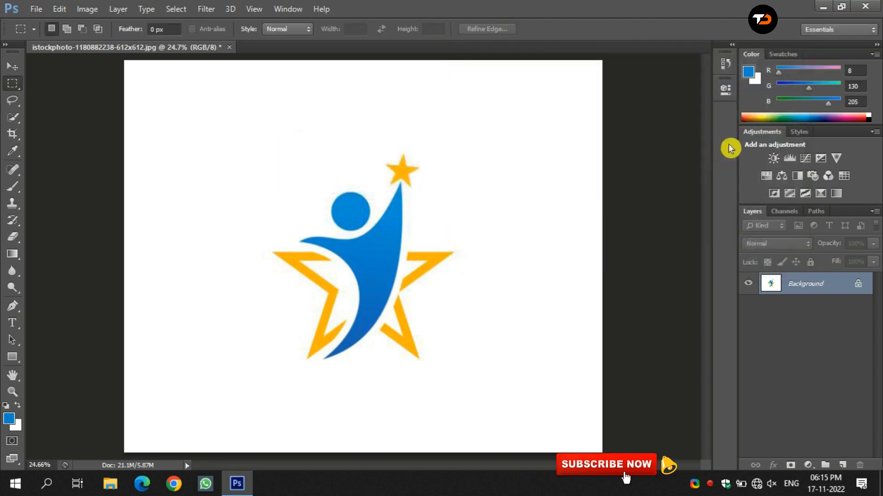
Display the saved color swatches and desaturate the logo image.
left_click(784, 54)
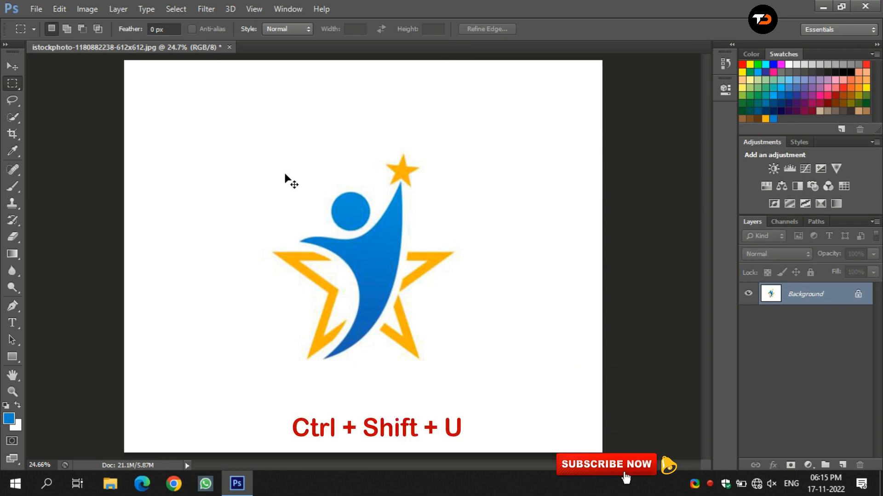
key("ctrl+shift+u")
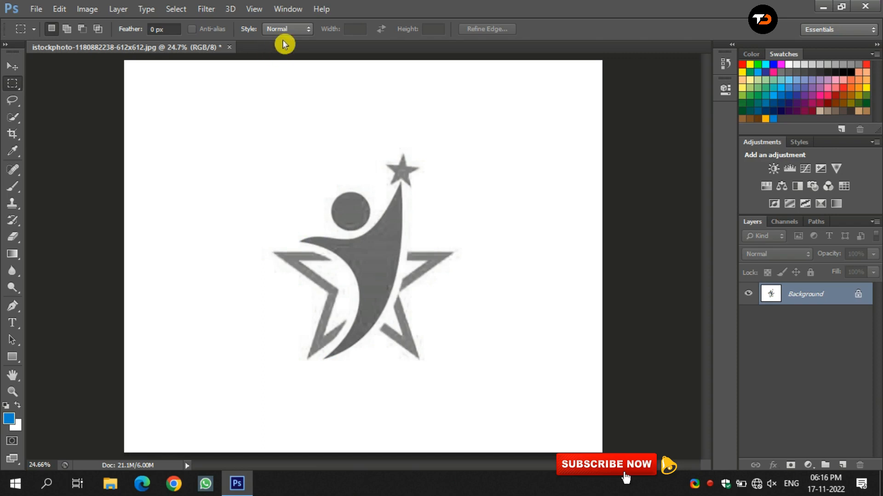
Convert the Background layer for Smart Filters, accepting its conversion into a smart object.
left_click(255, 9)
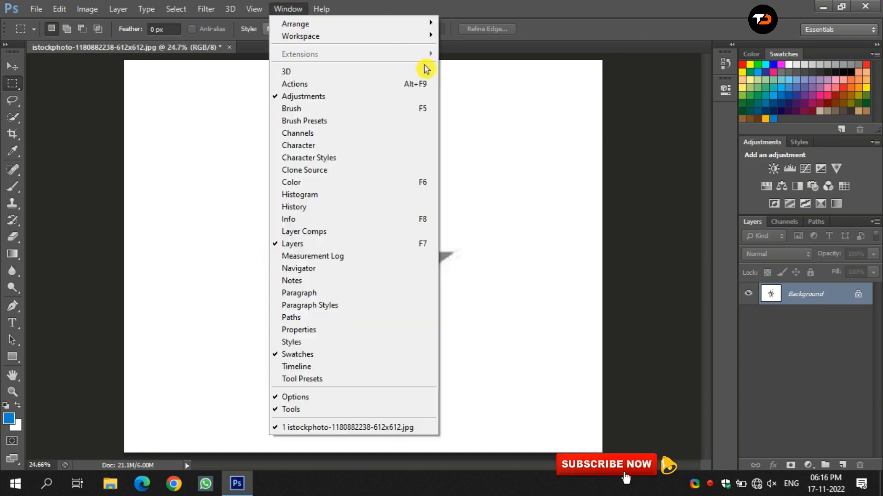
left_click(479, 56)
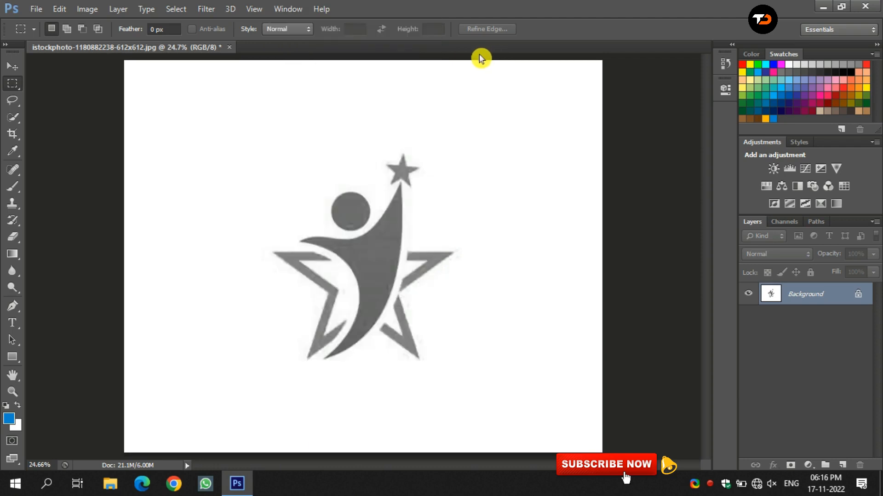
left_click(206, 10)
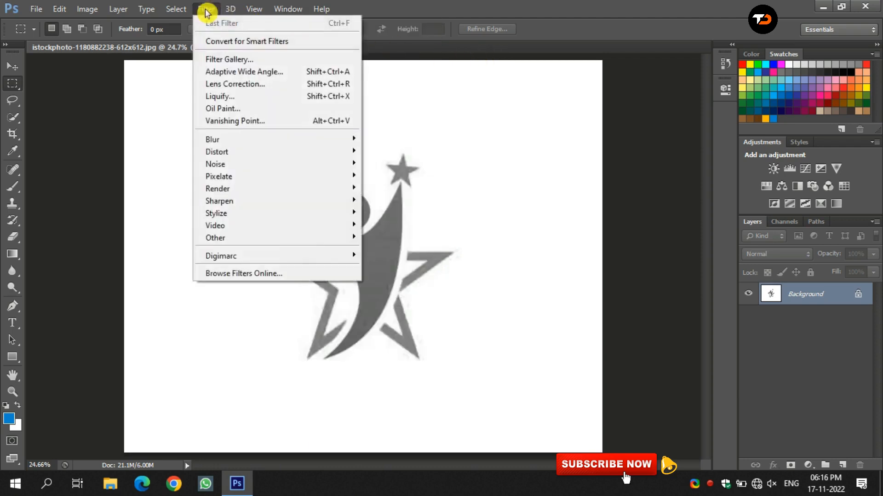
left_click(213, 41)
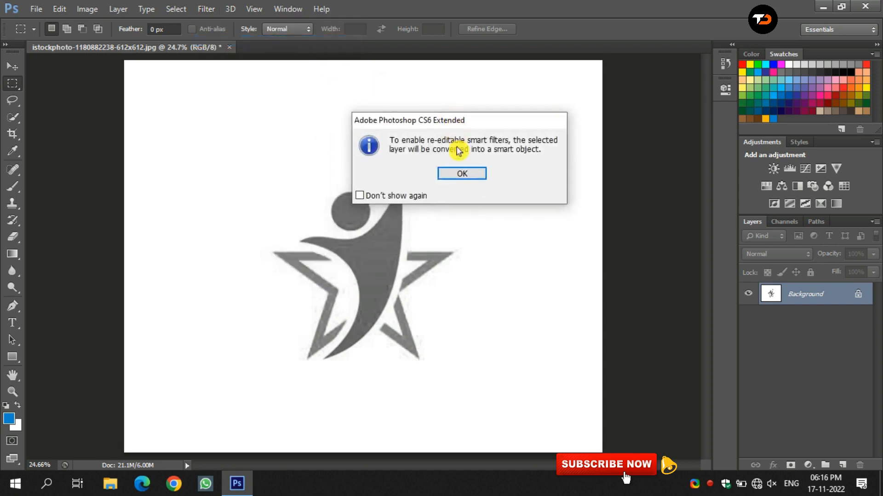
left_click(460, 175)
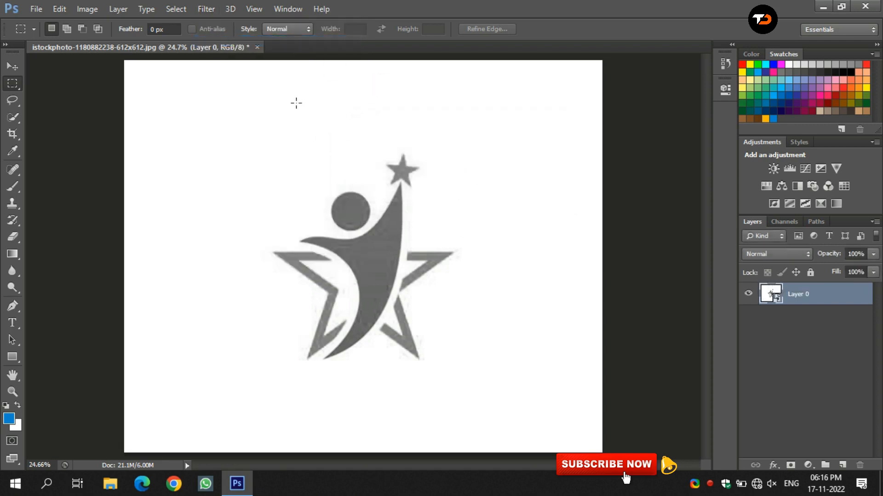
Apply a Gaussian Blur smart filter with a radius of 7.5 pixels to the grayscale logo layer.
left_click(207, 10)
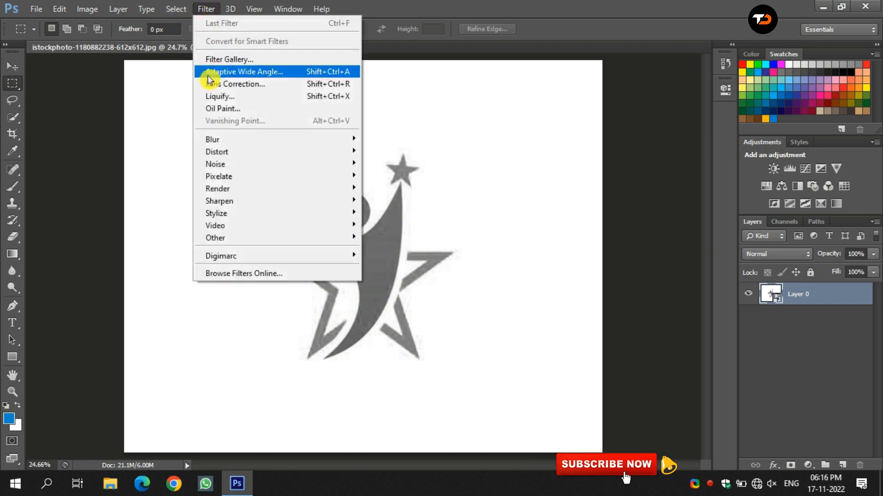
mouse_move(222, 139)
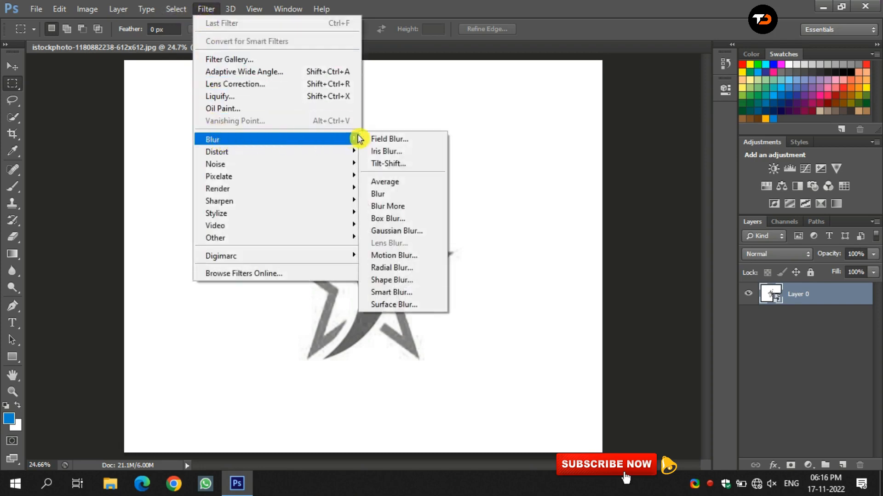
left_click(380, 232)
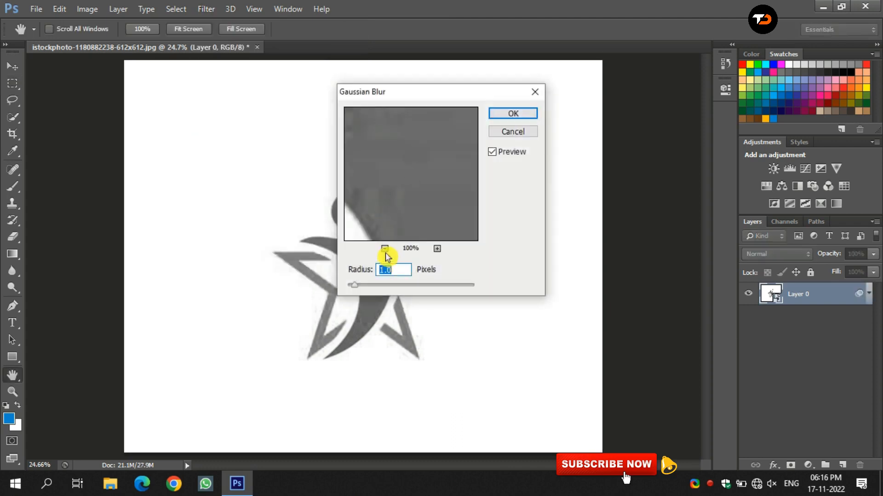
left_click(385, 248)
left_click_drag(416, 180, 420, 266)
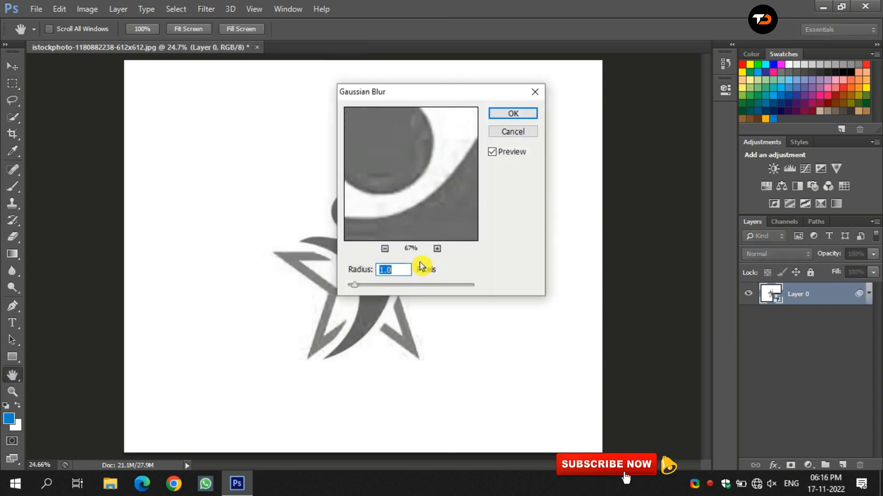
left_click(385, 249)
left_click(385, 249)
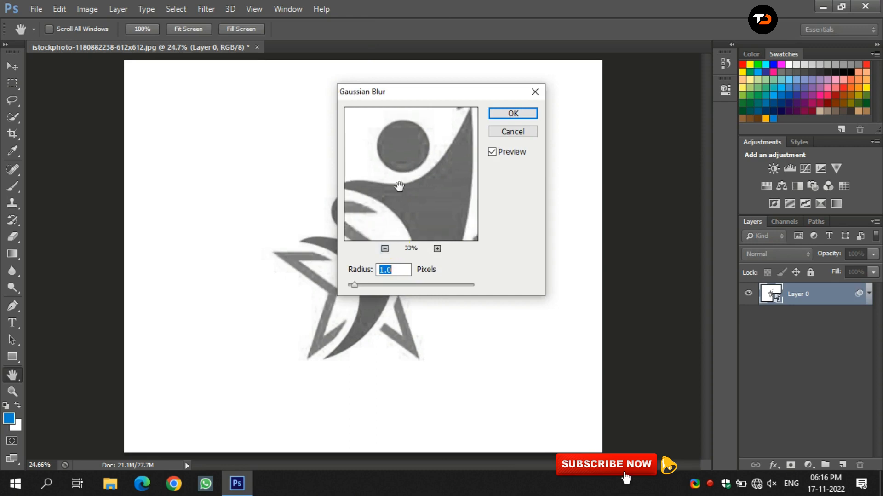
left_click(437, 249)
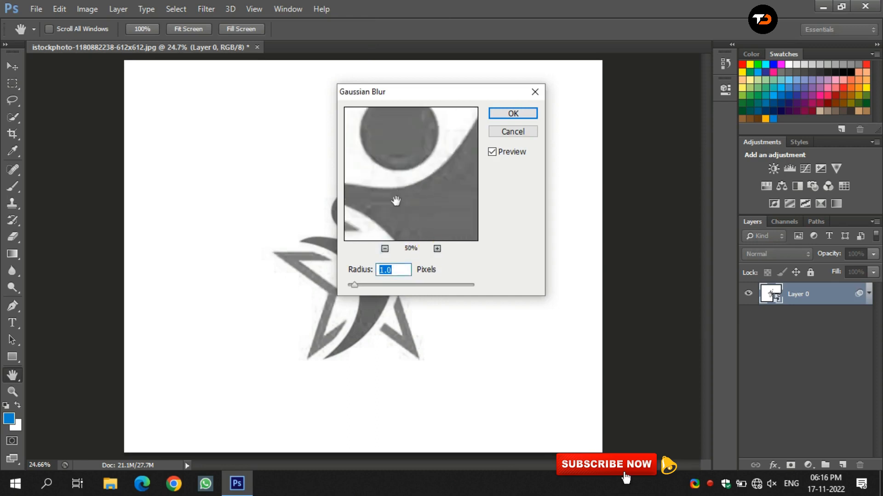
left_click_drag(396, 199, 397, 205)
left_click_drag(364, 288, 383, 285)
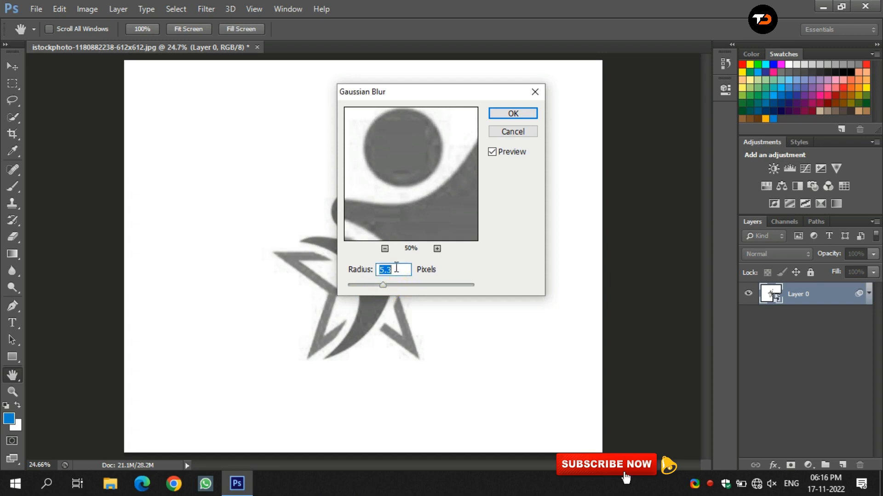
scroll(398, 270, "up", 3)
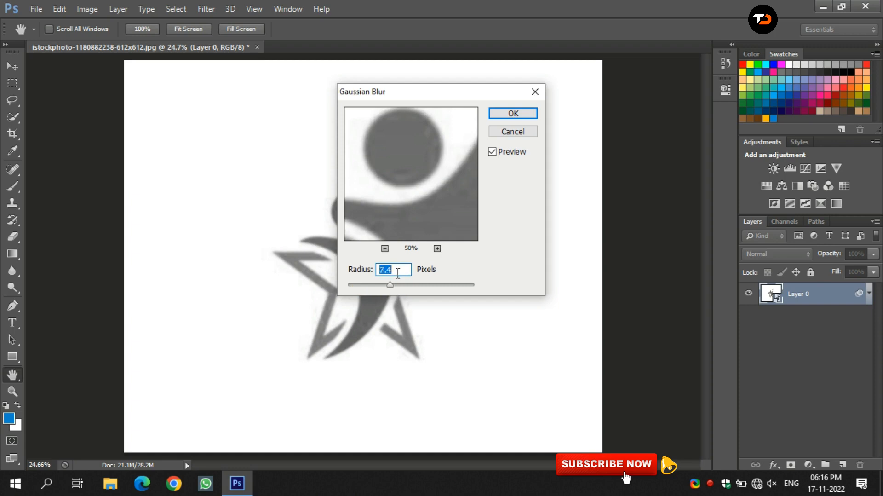
left_click(513, 118)
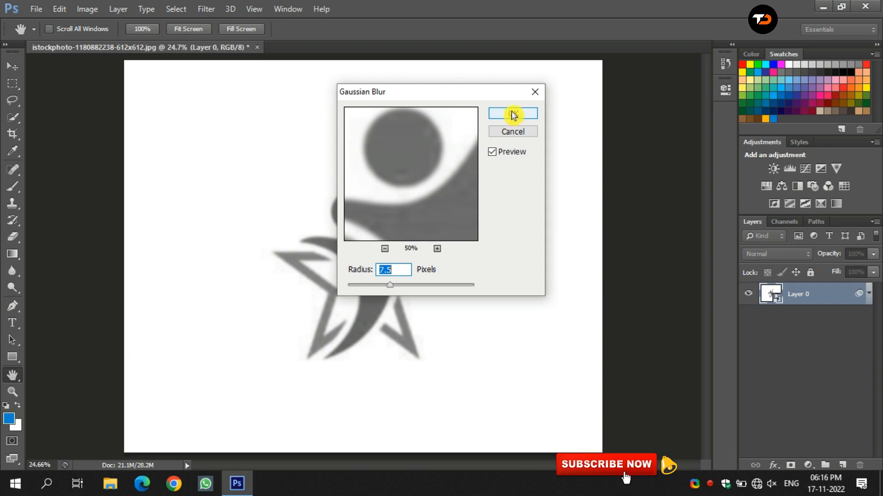
left_click_drag(473, 94, 564, 74)
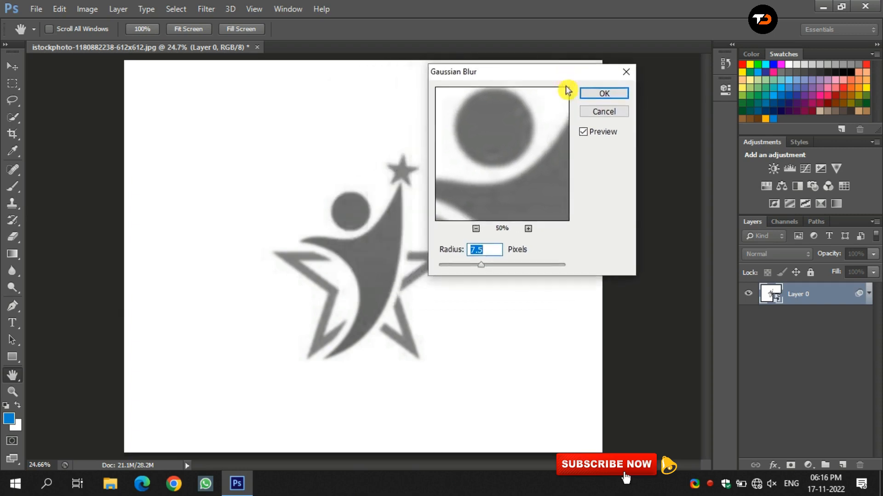
left_click(600, 93)
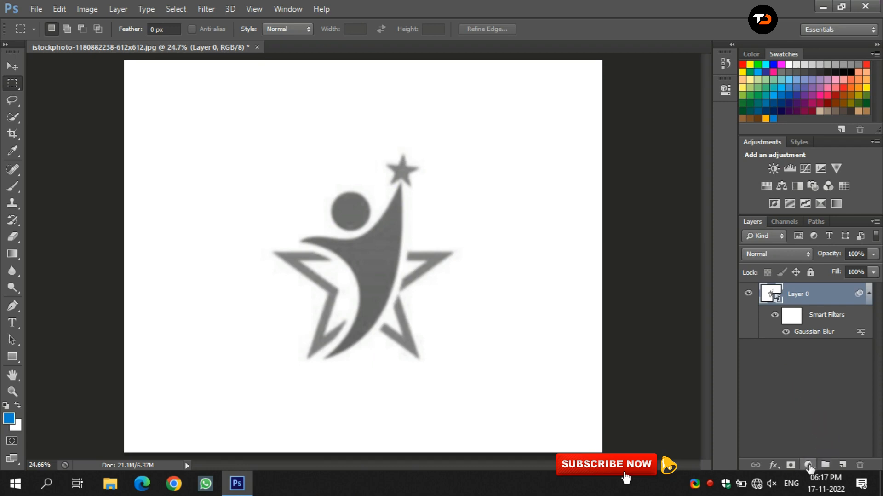
Add a Curves adjustment layer and bring its black and white points close together in the highlights to sharpen the logo into solid black on white.
left_click(809, 466)
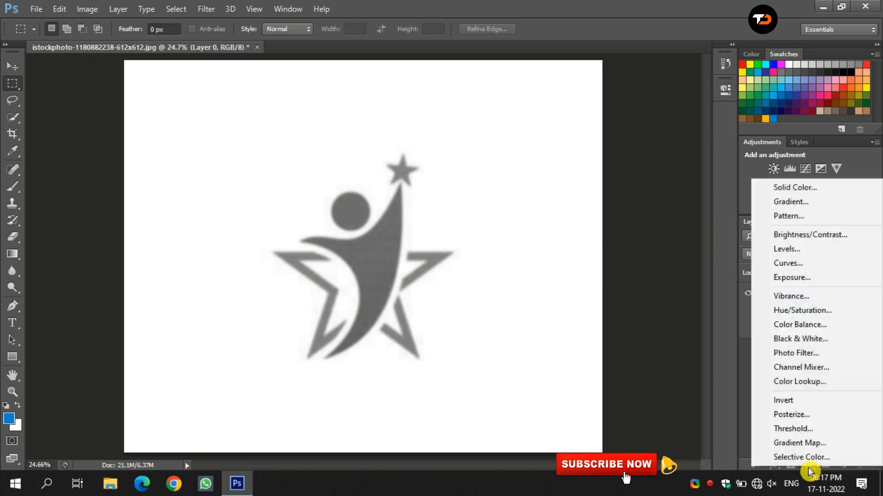
left_click(801, 268)
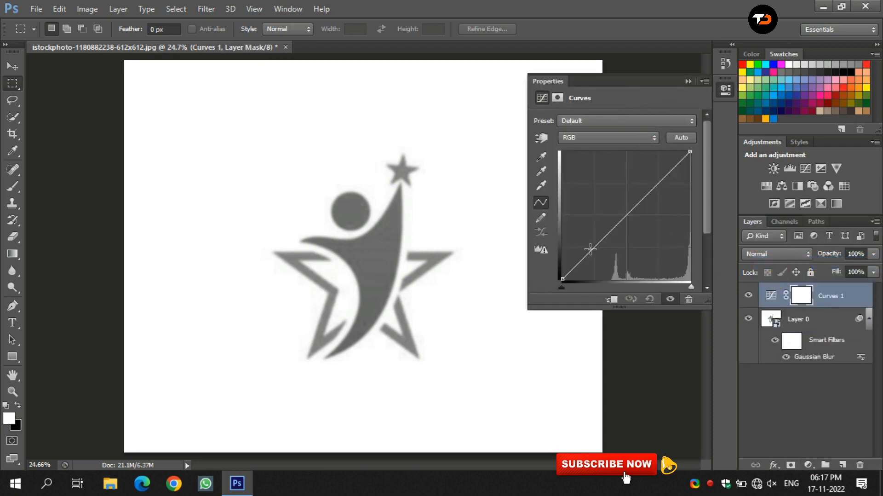
left_click_drag(564, 293, 622, 292)
left_click_drag(691, 291, 660, 292)
left_click(689, 81)
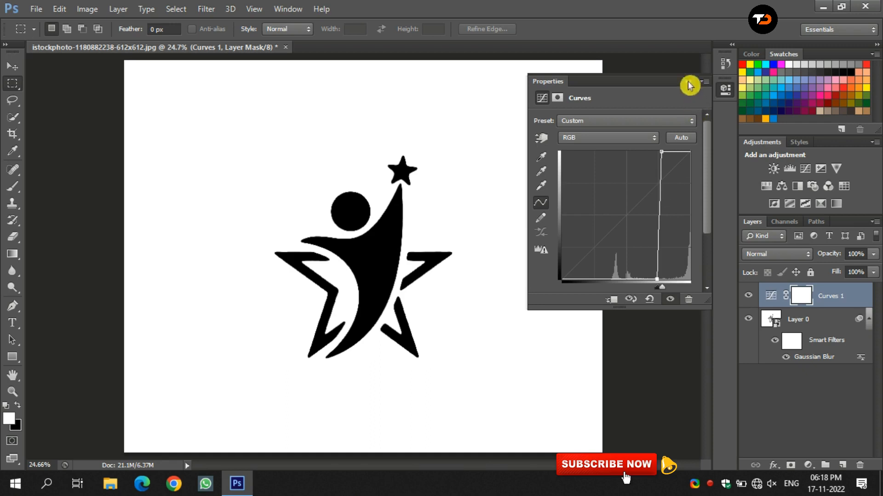
Merge the Curves 1 adjustment layer and Layer 0 into a single layer.
left_click(818, 300, "ctrl")
left_click(819, 303)
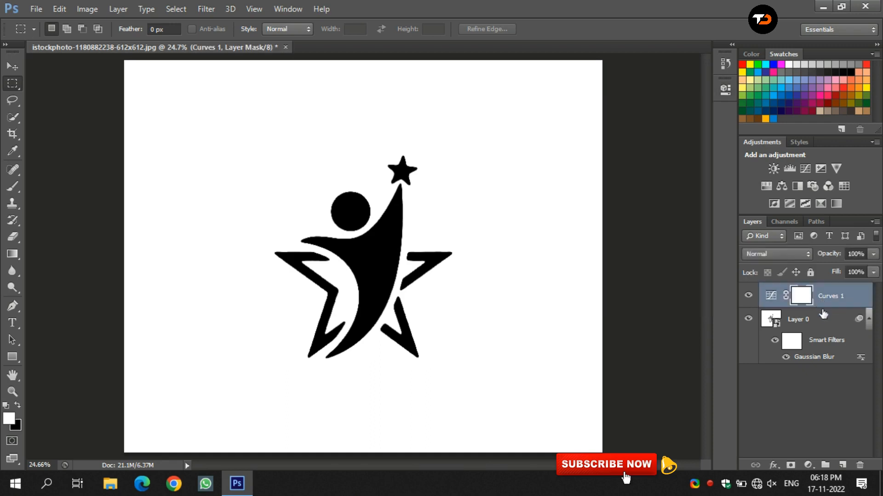
left_click(816, 320, "shift")
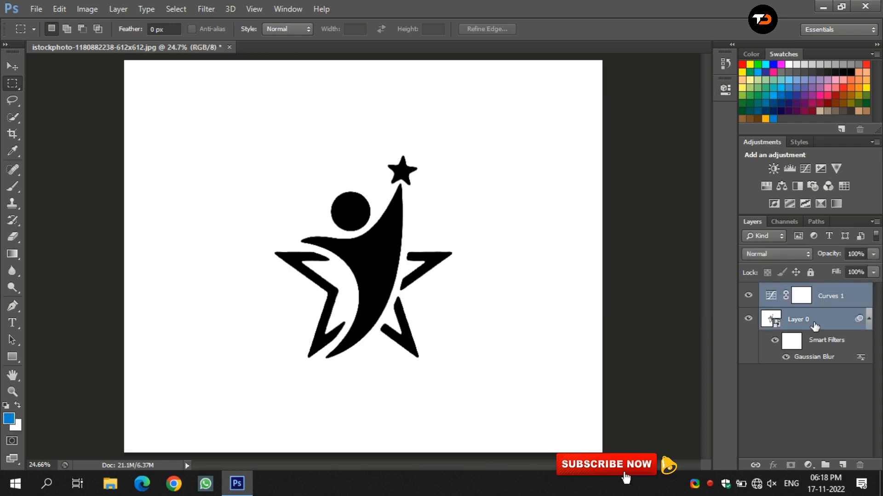
right_click(815, 326)
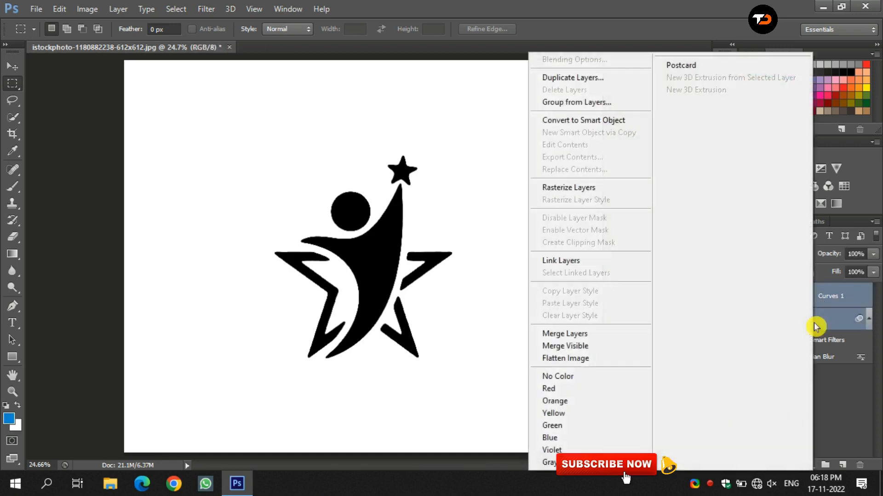
left_click(588, 338)
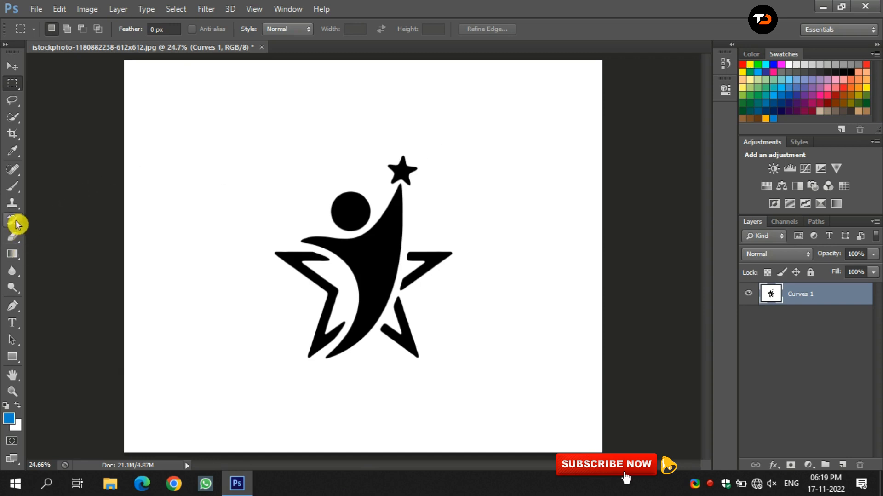
Fill the three pieces of the large star and the small star with the saved Yellow swatch using the Paint Bucket tool.
left_click(16, 256)
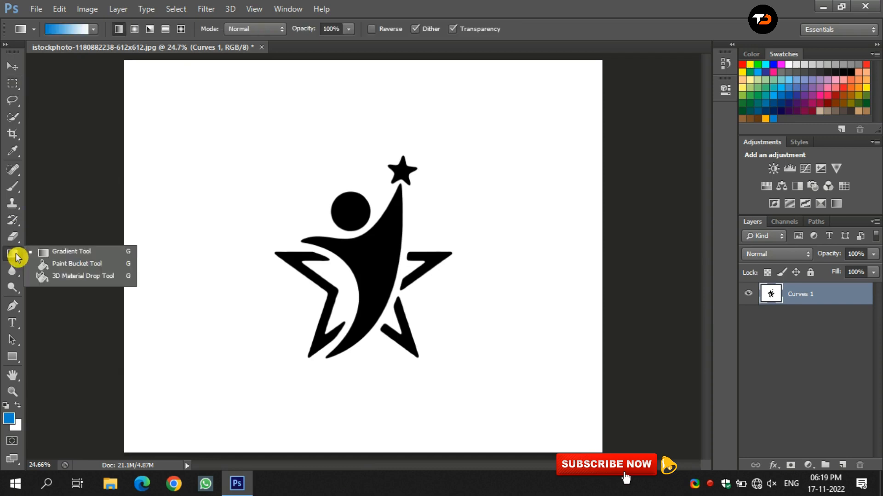
left_click(50, 265)
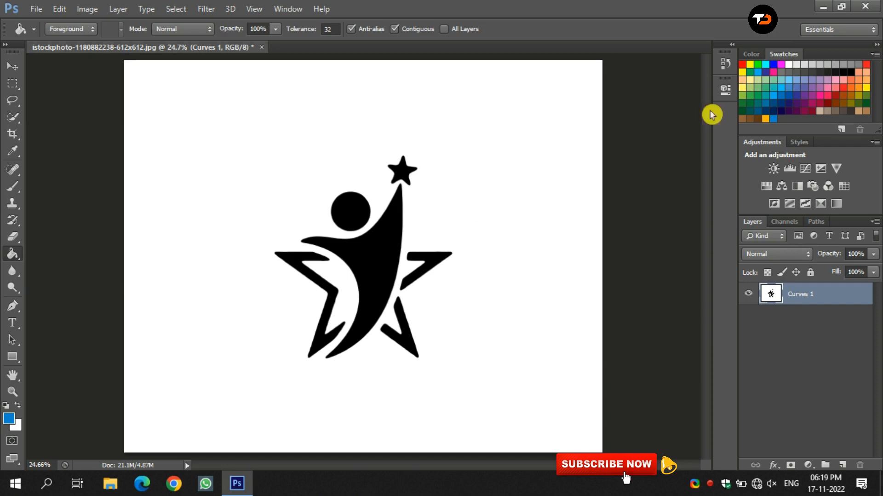
left_click(766, 118)
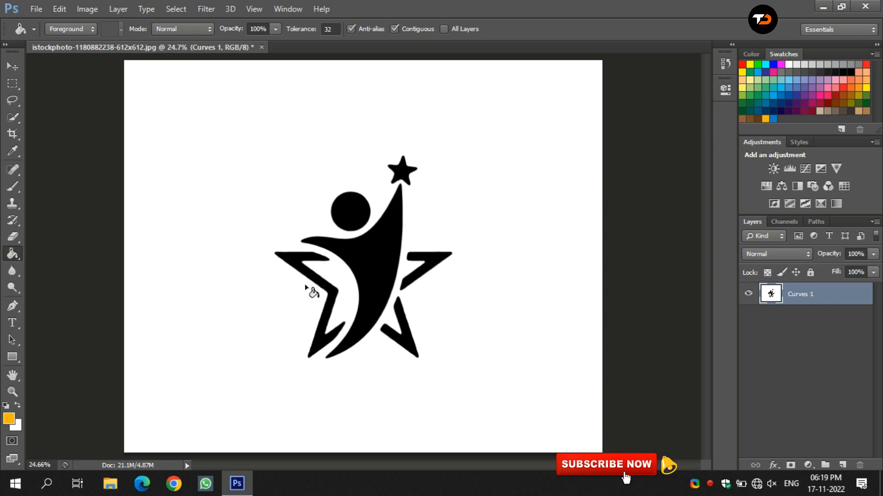
left_click(298, 264)
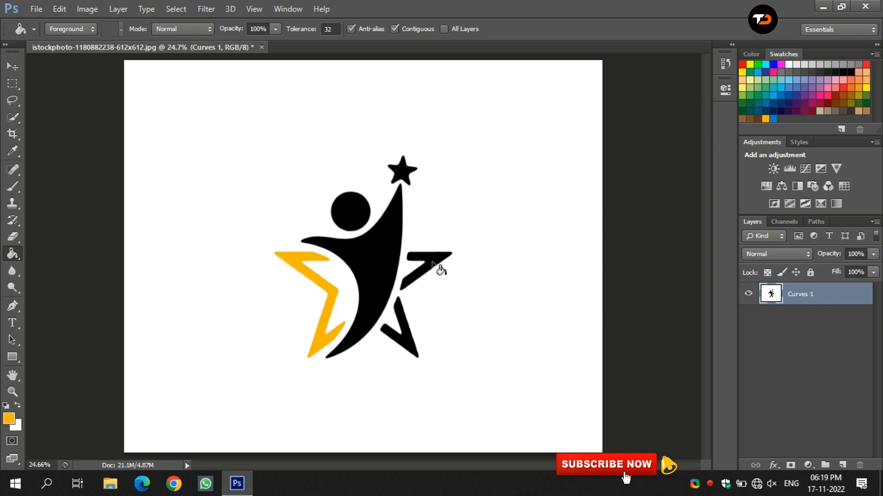
left_click(429, 278)
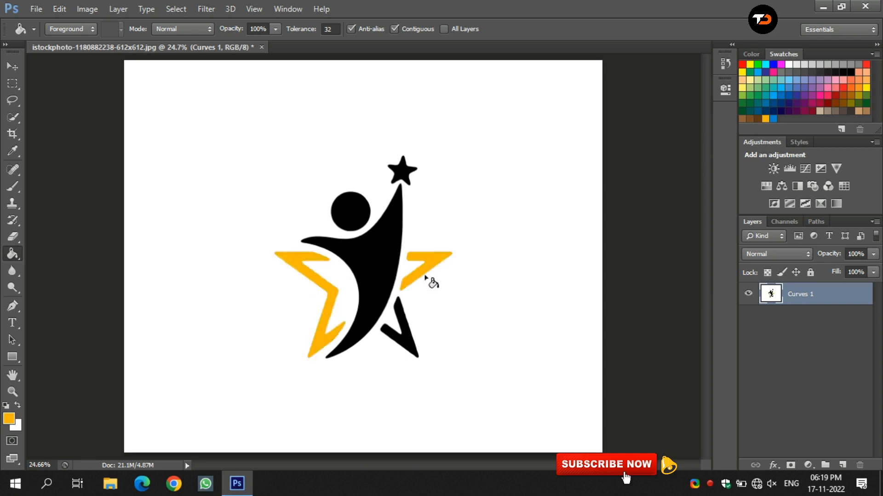
left_click(408, 343)
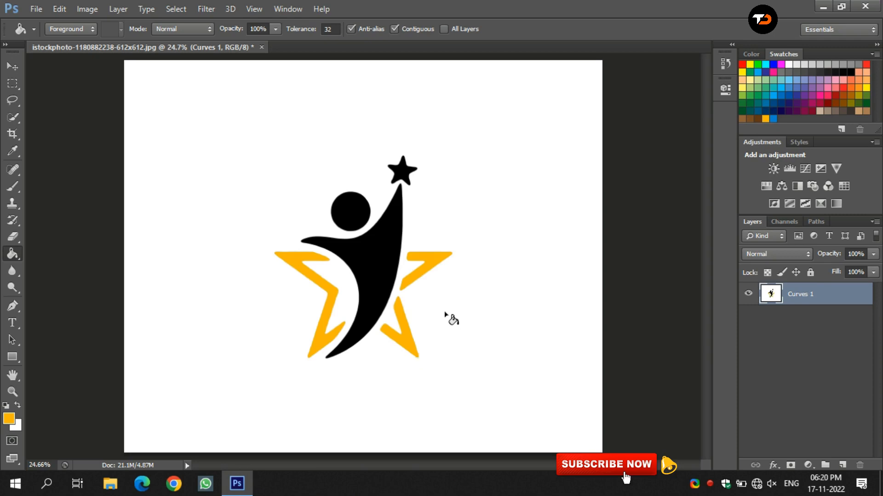
left_click(404, 171)
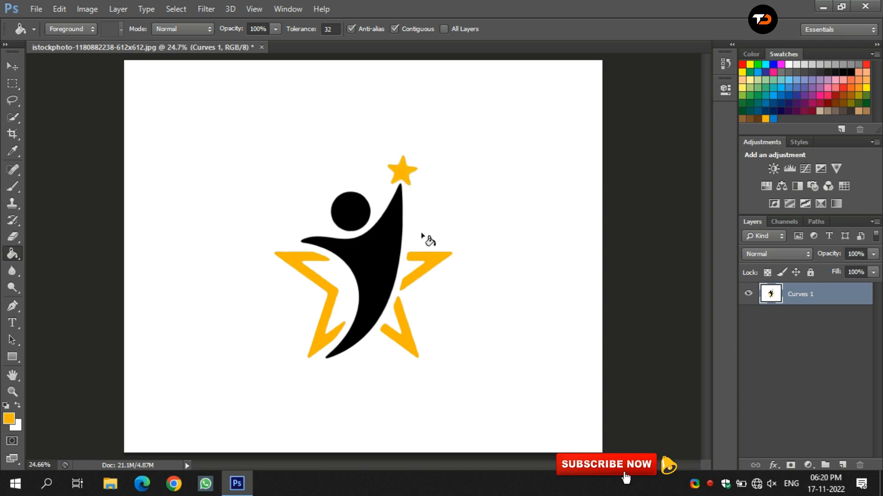
Fill the figure's body and head with the saved Blue swatch.
left_click(775, 119)
left_click(378, 243)
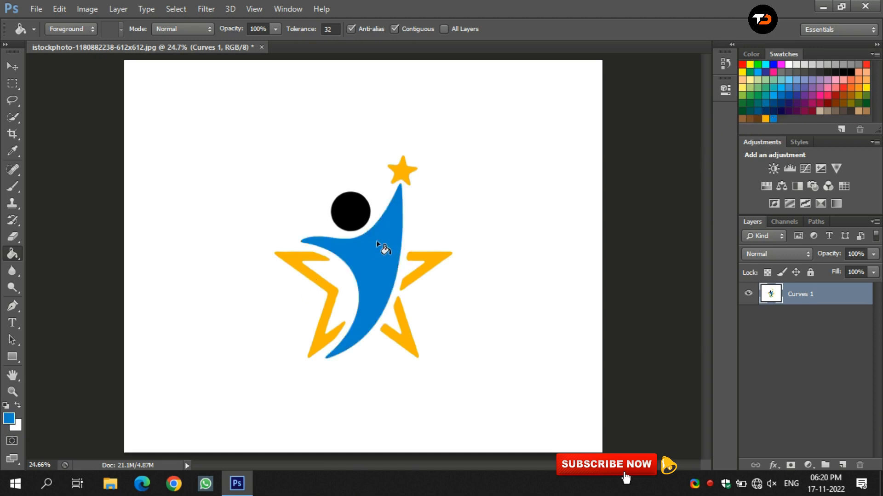
left_click(366, 214)
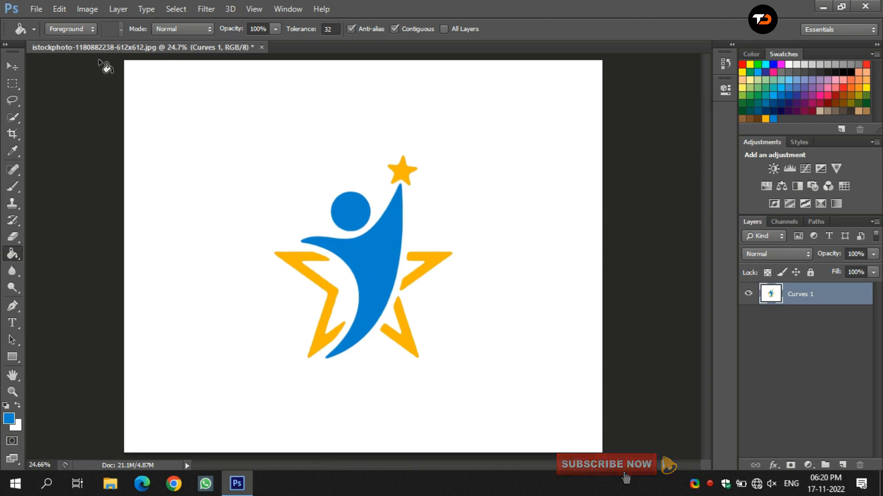
left_click(37, 12)
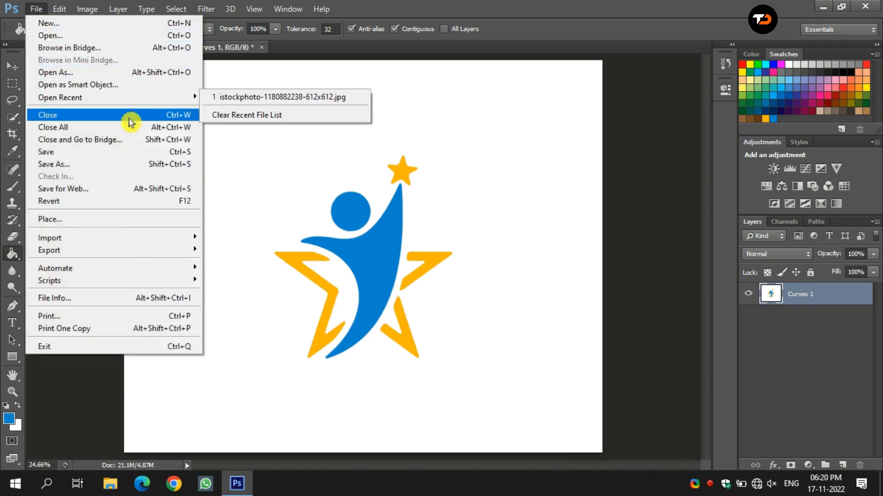
left_click(104, 164)
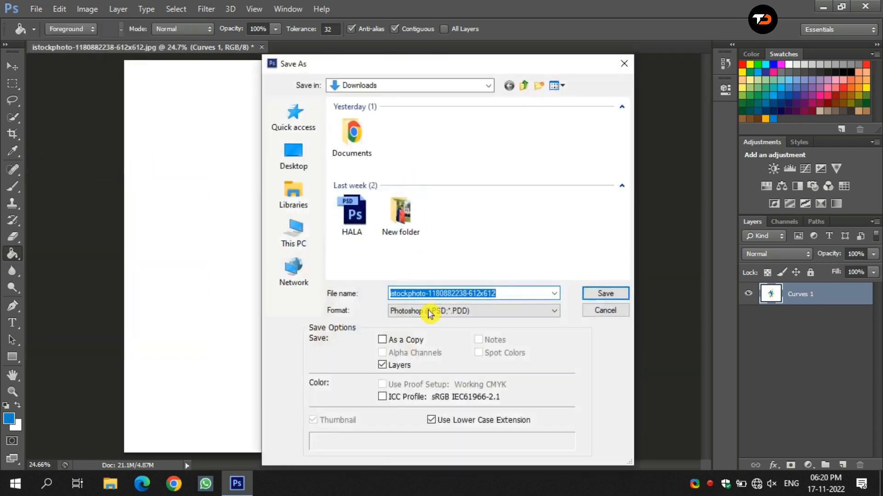
left_click(432, 319)
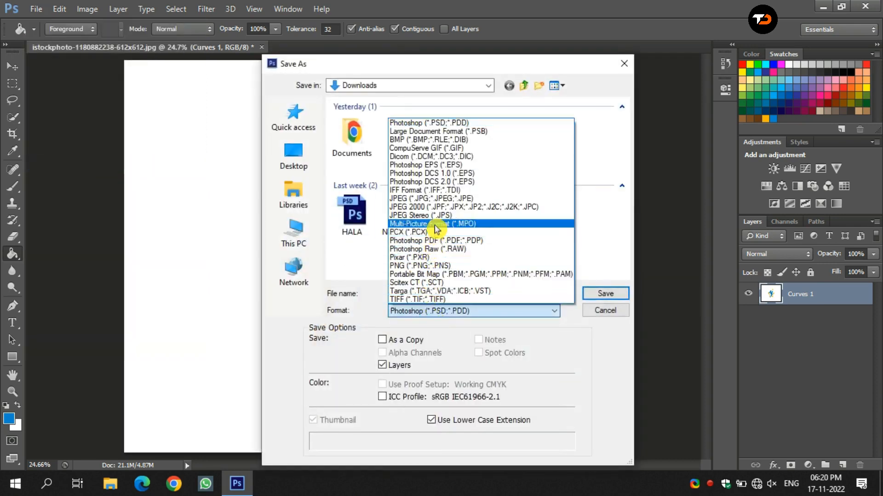
left_click(430, 266)
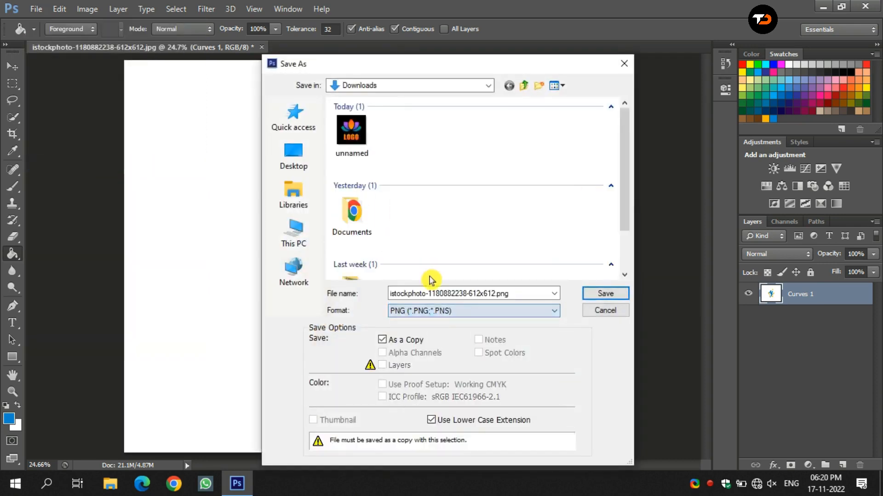
left_click(608, 298)
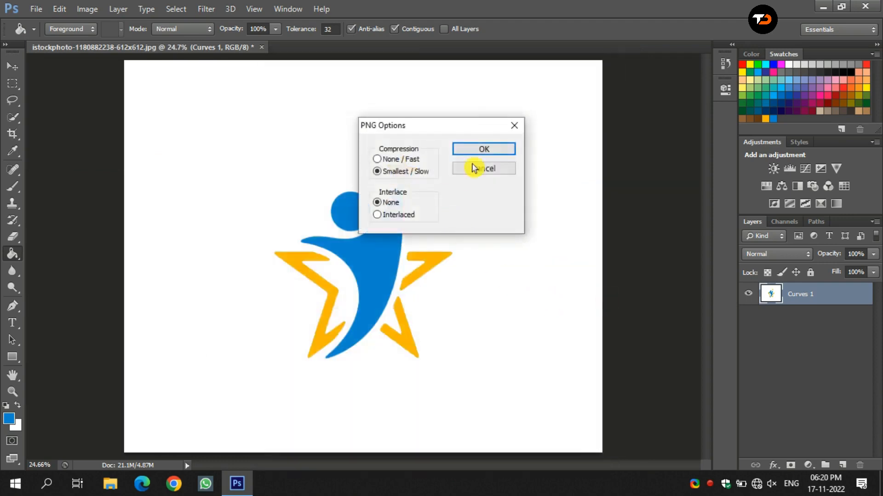
left_click(484, 152)
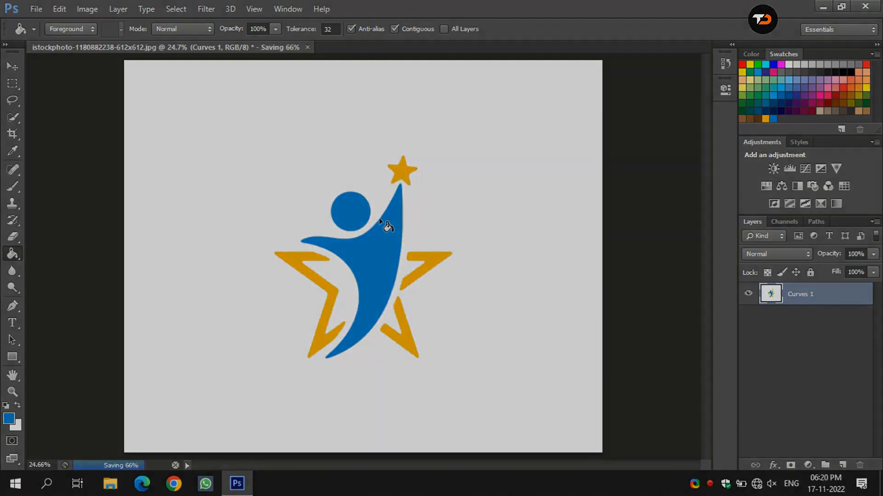